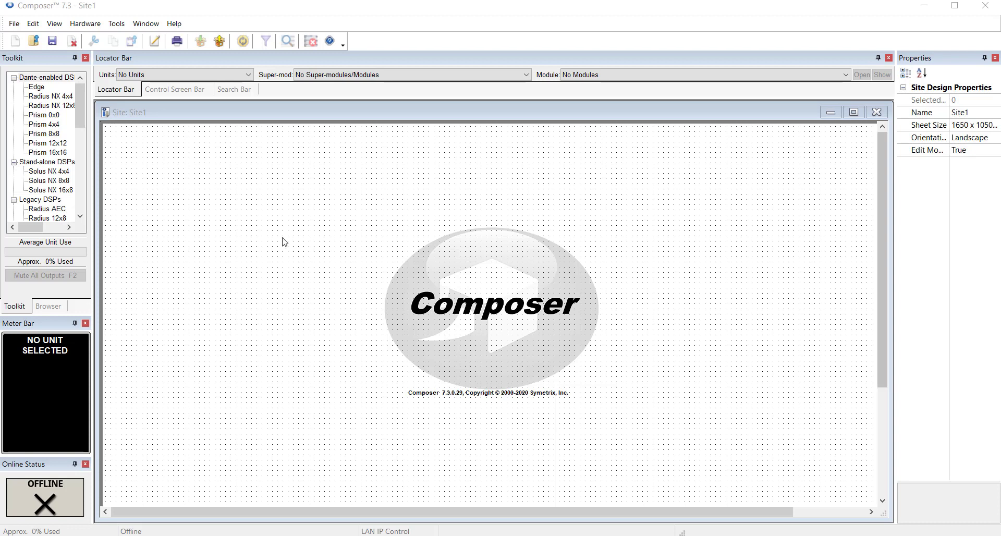
Step: Dock the Meter Bar and Properties panels as tabs alongside Toolkit and Browser on the left
{"action": "left_click_drag", "start_coordinate": [38, 326], "coordinate": [87, 307]}
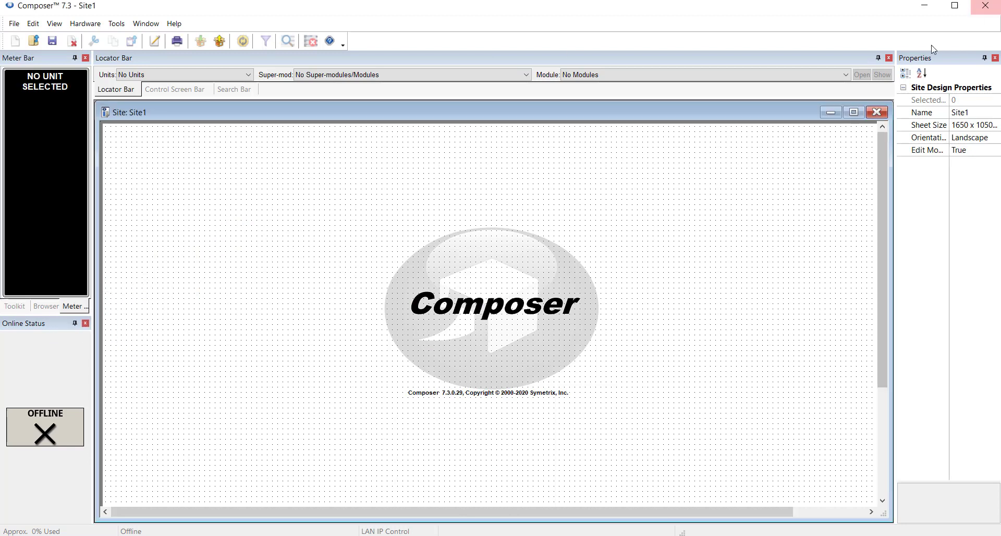
{"action": "left_click_drag", "start_coordinate": [926, 58], "coordinate": [77, 309]}
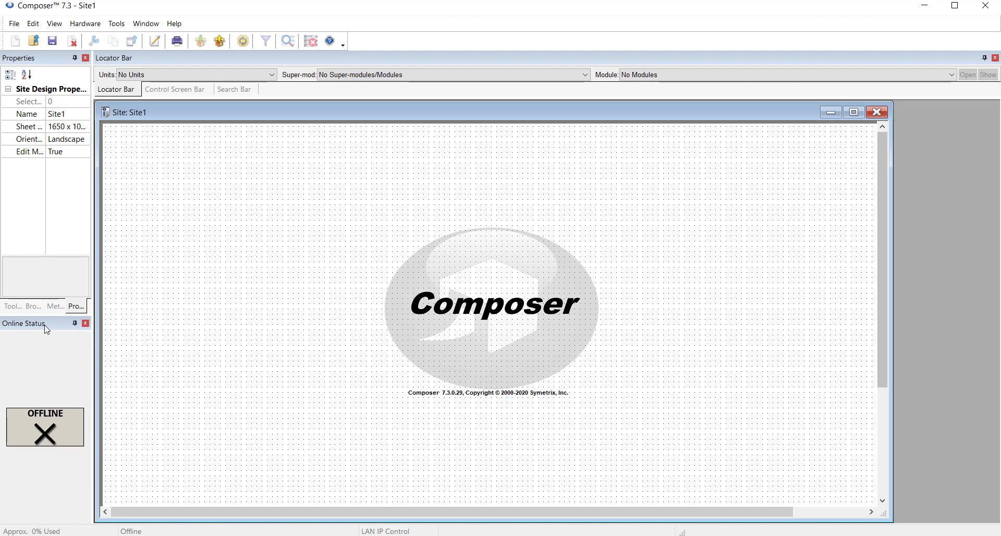
Step: Float Online Status at top right and the Locator Bar at top, then widen the left panel
{"action": "left_click_drag", "start_coordinate": [46, 327], "coordinate": [906, 16]}
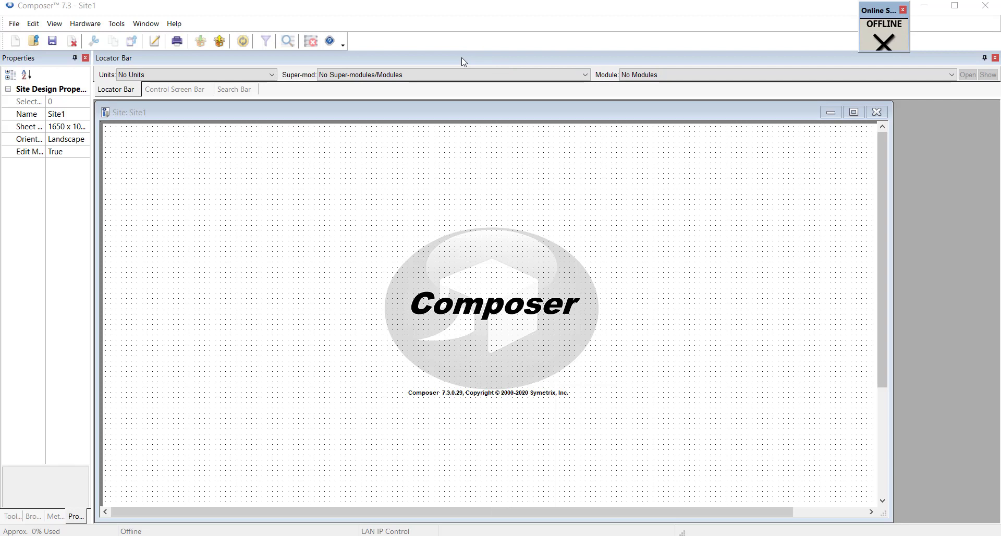
{"action": "left_click_drag", "start_coordinate": [463, 61], "coordinate": [857, 43]}
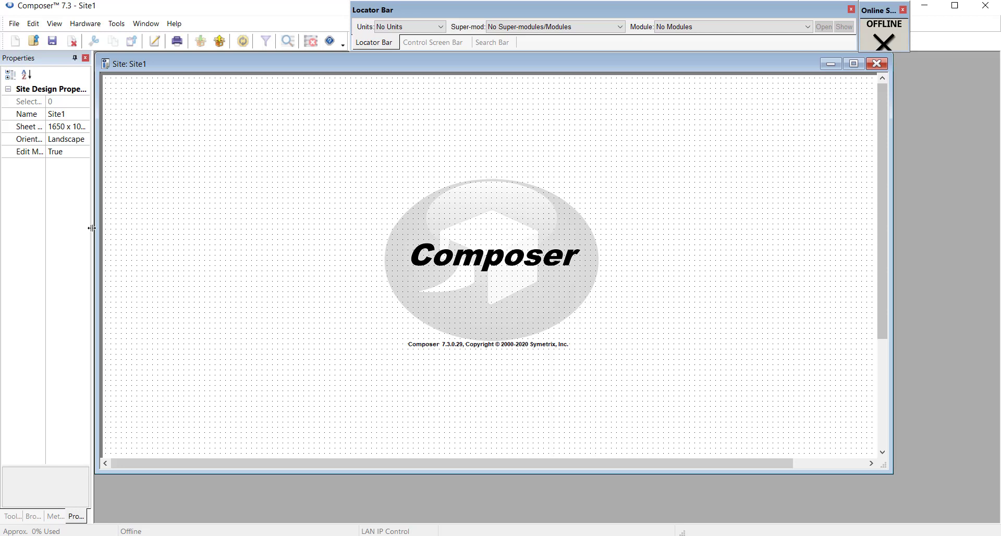
{"action": "left_click_drag", "start_coordinate": [92, 228], "coordinate": [136, 232]}
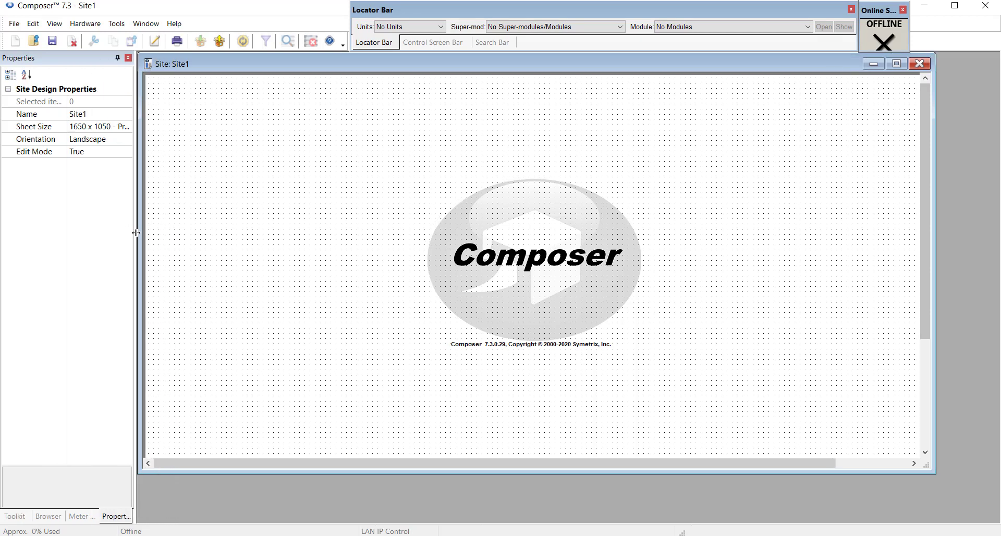
Step: Place Radius NX 12x8, W3 Remote and Visionary Solutions Duet 4K-Encoder units on Site1, then show the Browser tree
{"action": "left_click", "coordinate": [24, 517]}
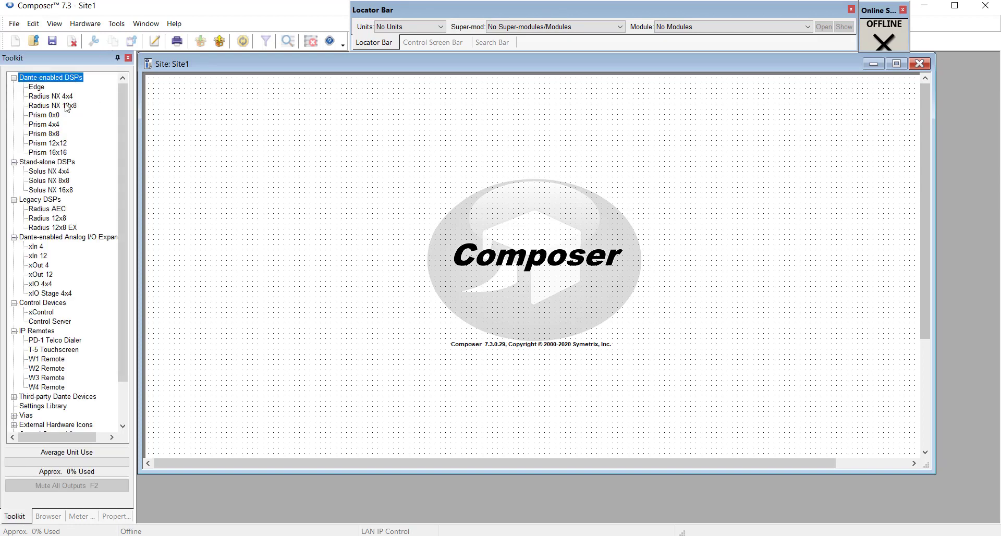
{"action": "left_click_drag", "start_coordinate": [67, 108], "coordinate": [186, 102]}
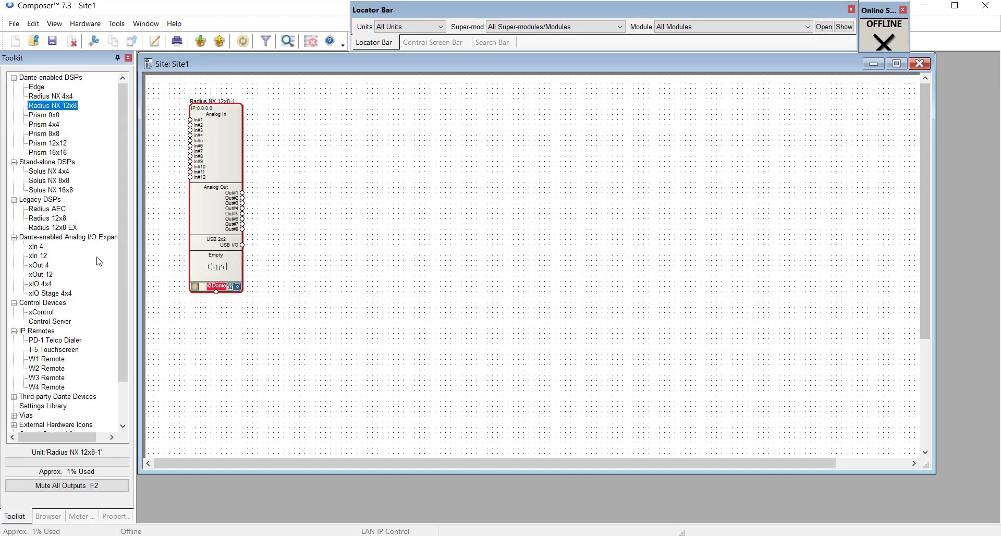
{"action": "left_click_drag", "start_coordinate": [50, 380], "coordinate": [204, 312]}
{"action": "scroll", "coordinate": [122, 370], "scroll_direction": "down", "scroll_amount": 2}
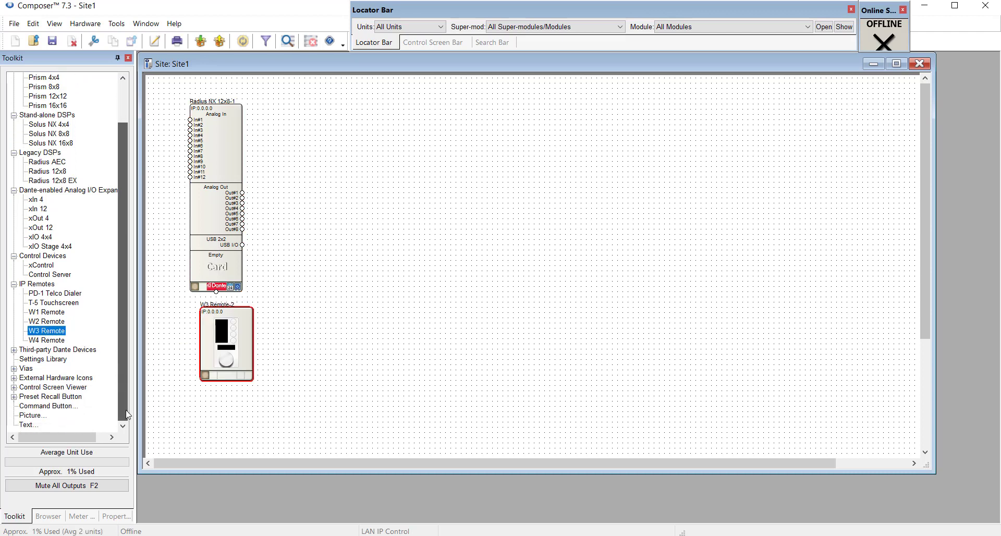
{"action": "left_click", "coordinate": [13, 350]}
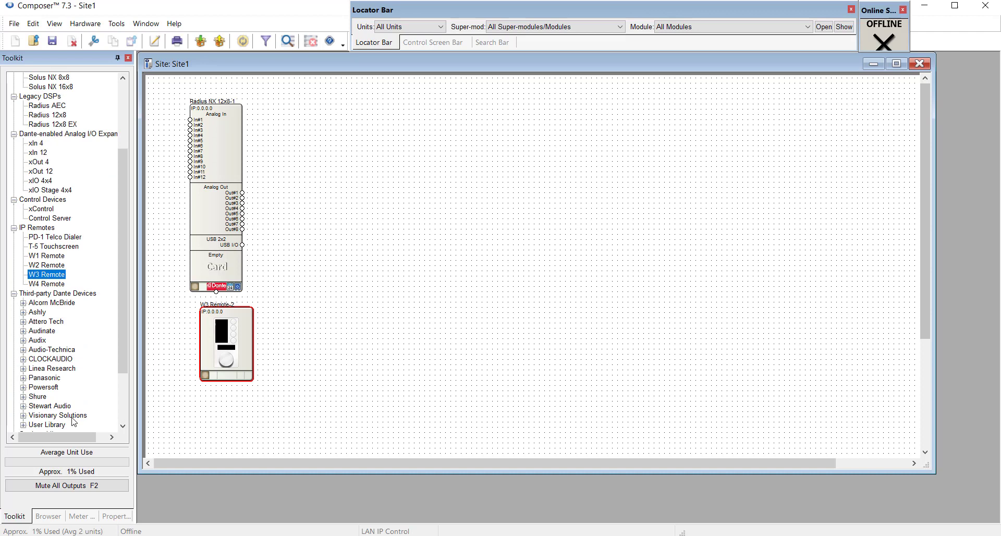
{"action": "left_click", "coordinate": [23, 415]}
{"action": "left_click_drag", "start_coordinate": [53, 416], "coordinate": [221, 403]}
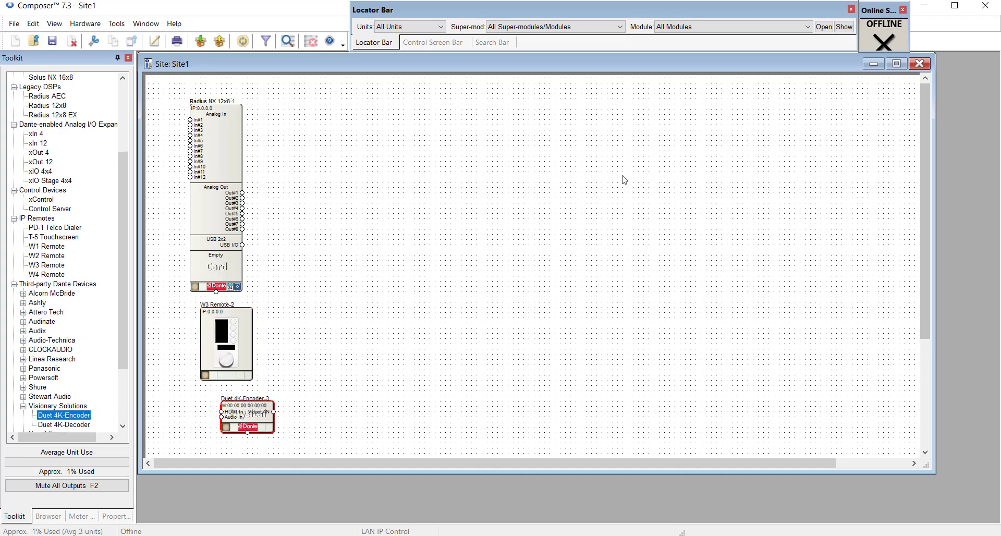
{"action": "left_click", "coordinate": [47, 516]}
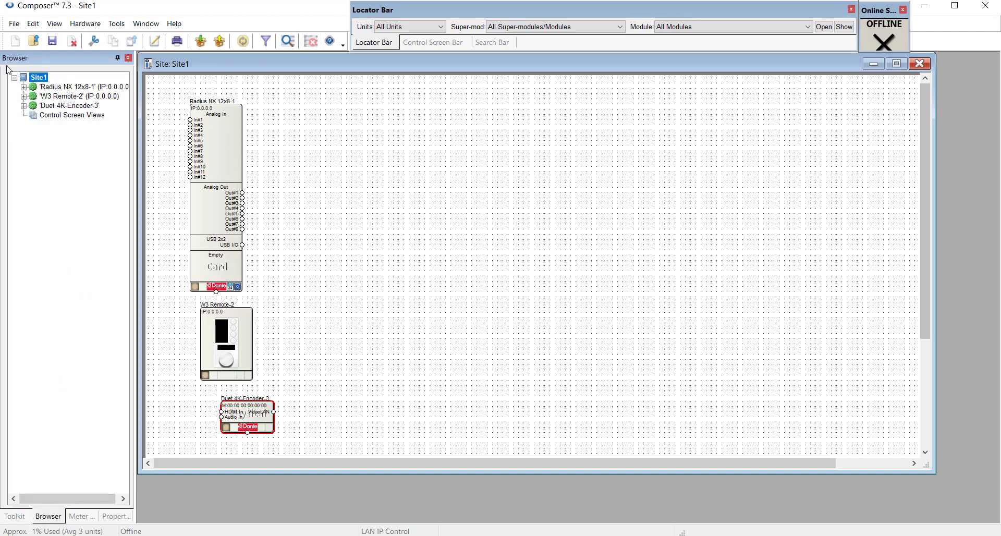
Step: Open and close Radius NX 12x8-1's 12 Channel Analog Mic/Line module, then show the Meter Bar
{"action": "left_click", "coordinate": [23, 87]}
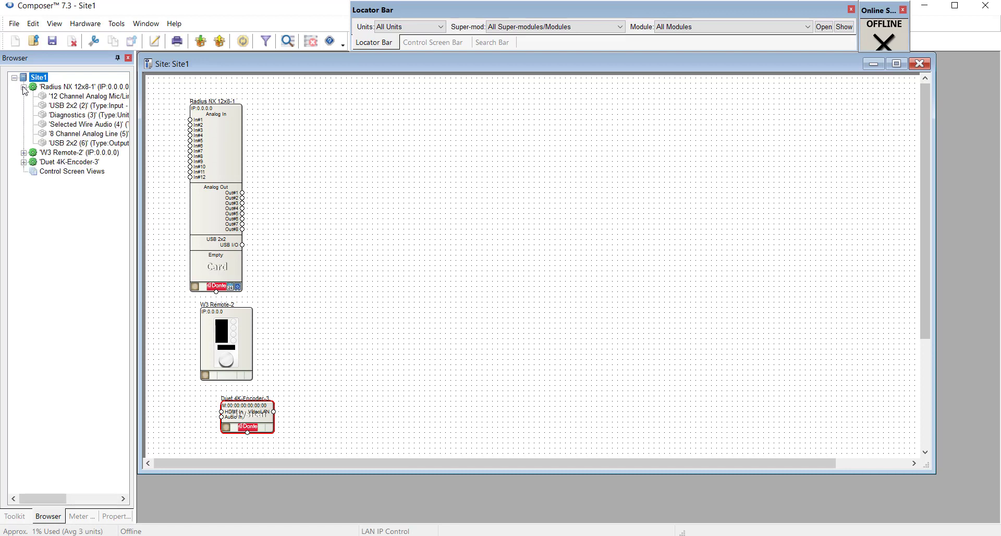
{"action": "double_click", "coordinate": [85, 97]}
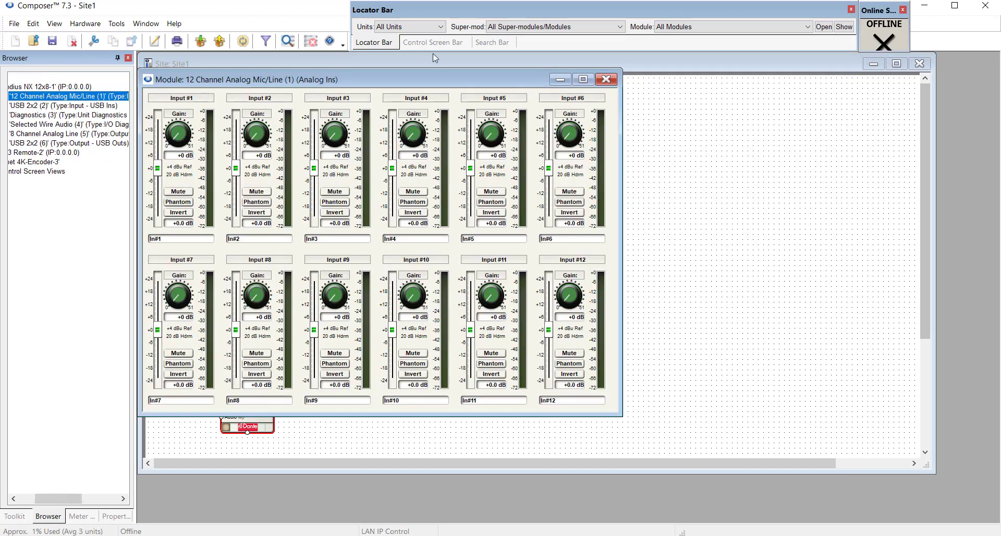
{"action": "left_click", "coordinate": [606, 80]}
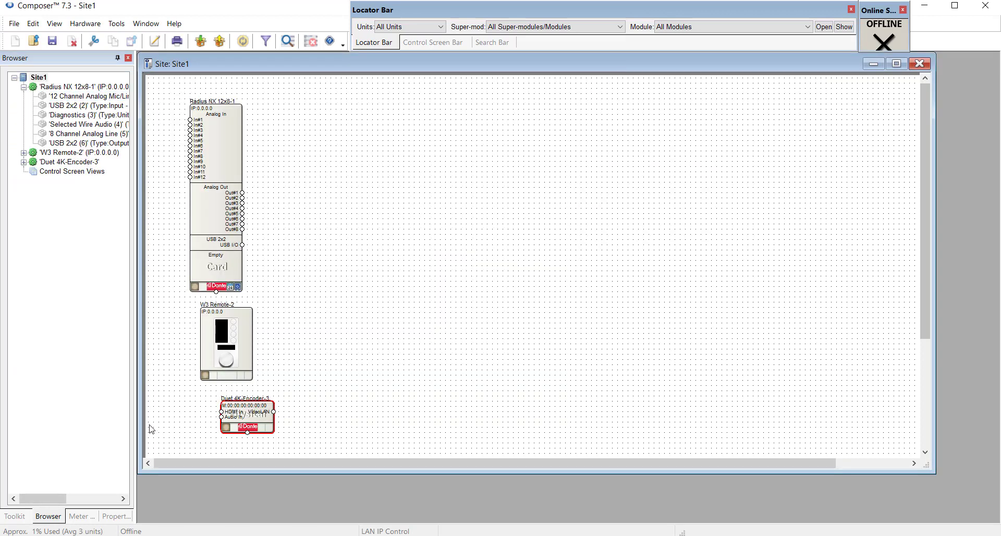
{"action": "left_click", "coordinate": [90, 519]}
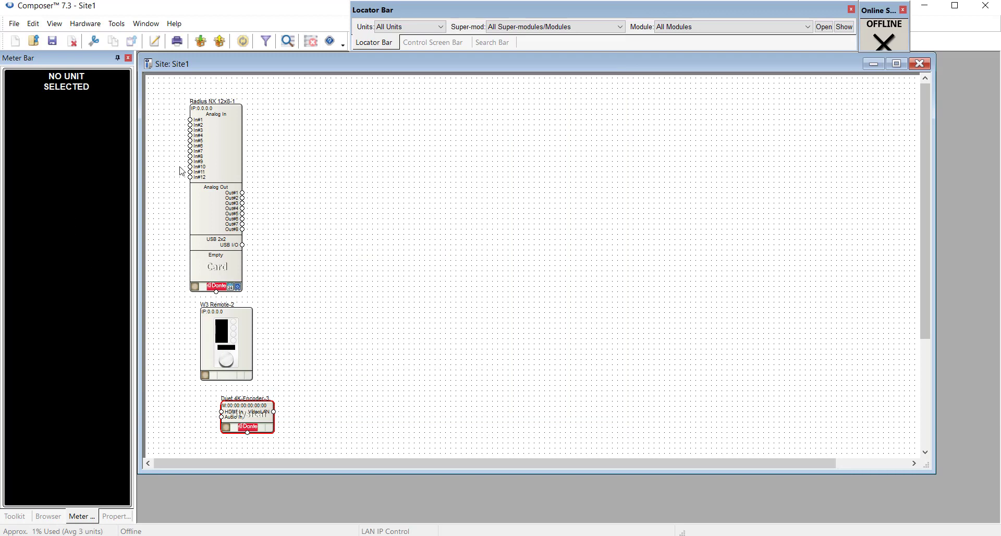
{"action": "left_click", "coordinate": [220, 160]}
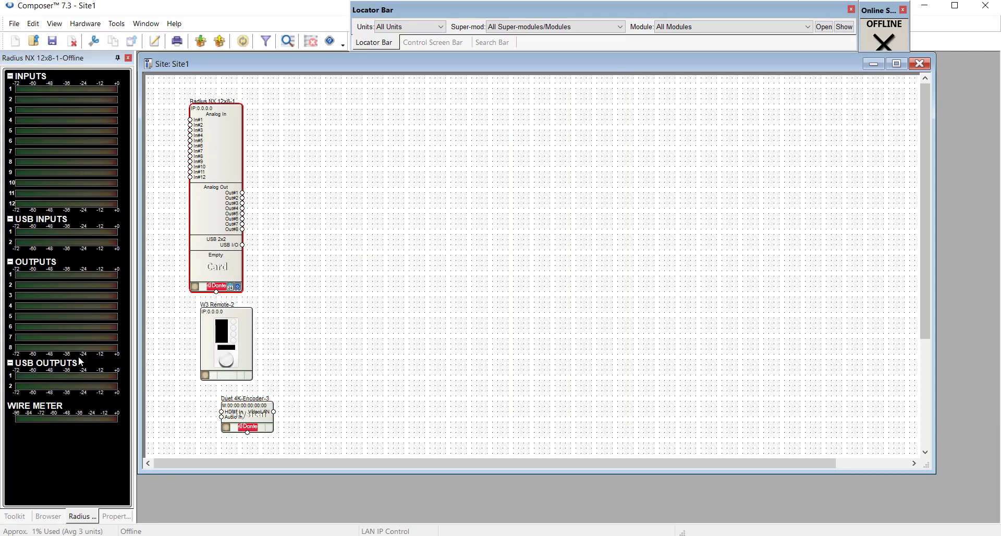
{"action": "left_click", "coordinate": [116, 516]}
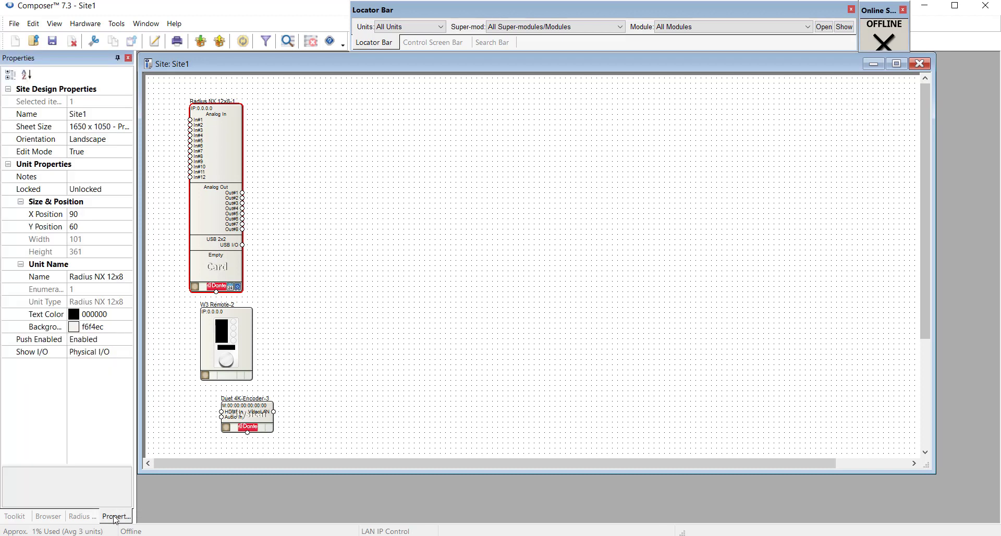
{"action": "left_click", "coordinate": [299, 189]}
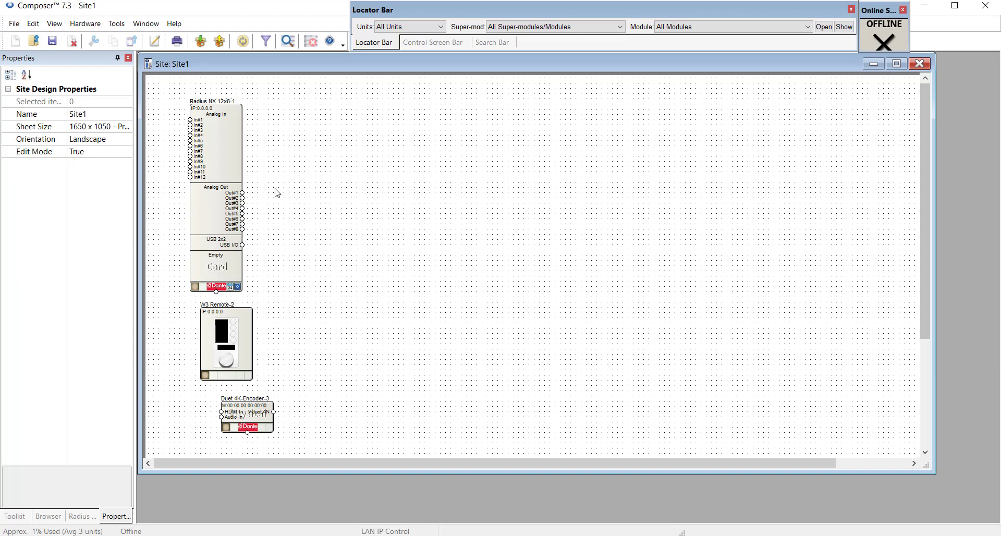
{"action": "left_click", "coordinate": [223, 176]}
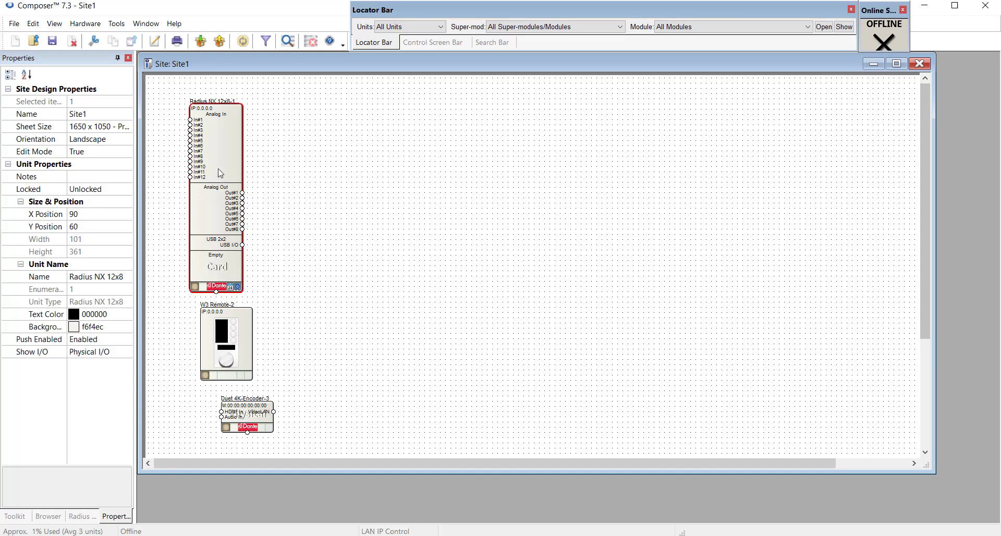
{"action": "double_click", "coordinate": [225, 178]}
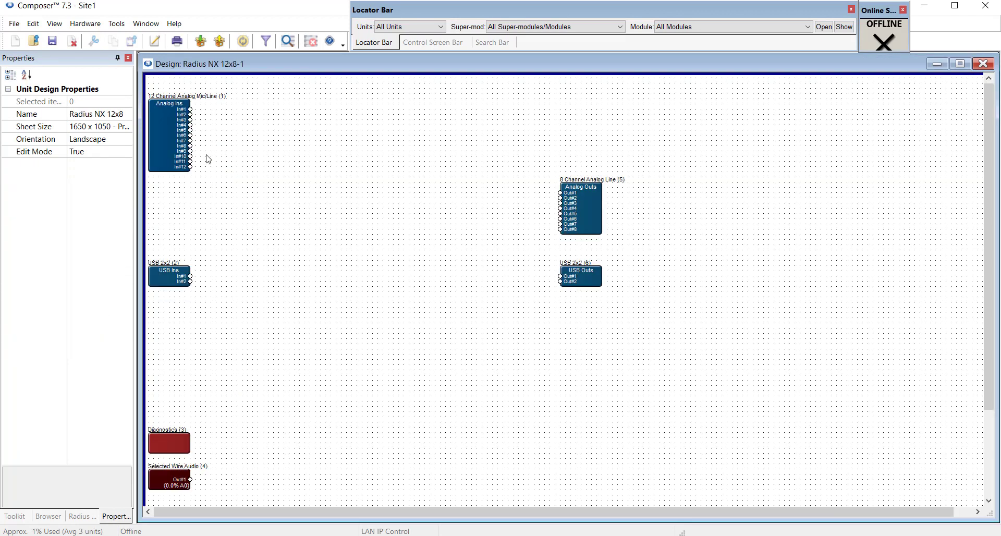
{"action": "left_click", "coordinate": [180, 141]}
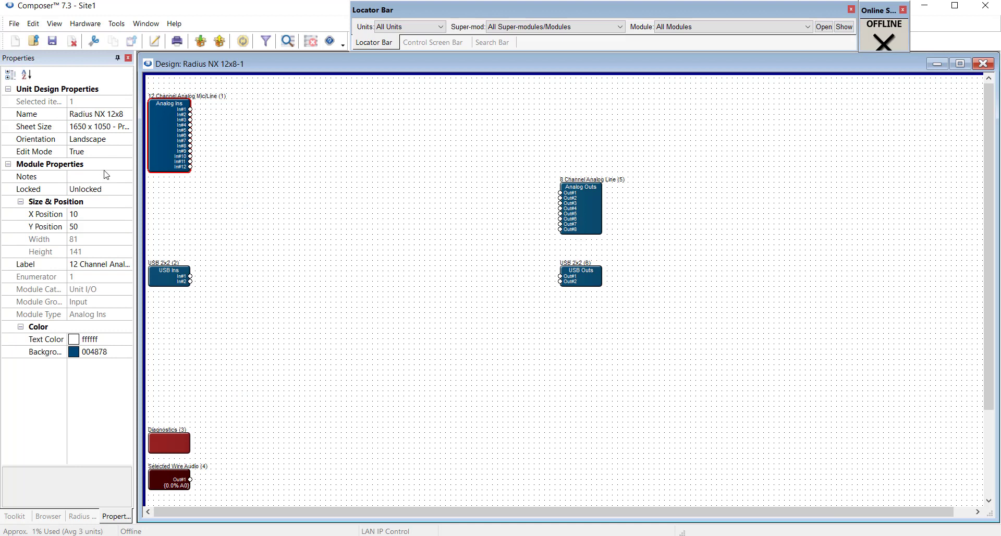
{"action": "left_click", "coordinate": [984, 64]}
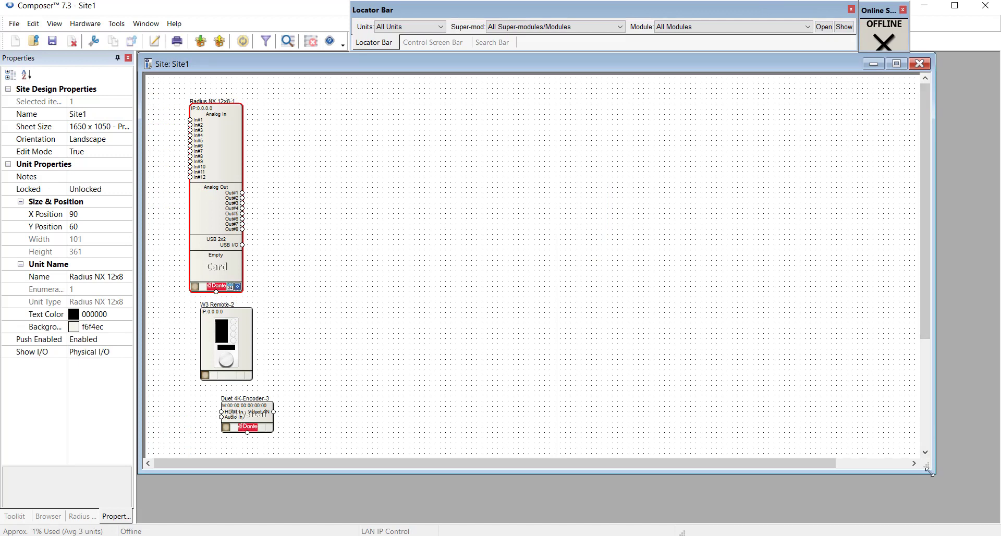
Step: Resize the Site1 window to fill the workspace down to the status bar
{"action": "left_click_drag", "start_coordinate": [928, 466], "coordinate": [992, 519]}
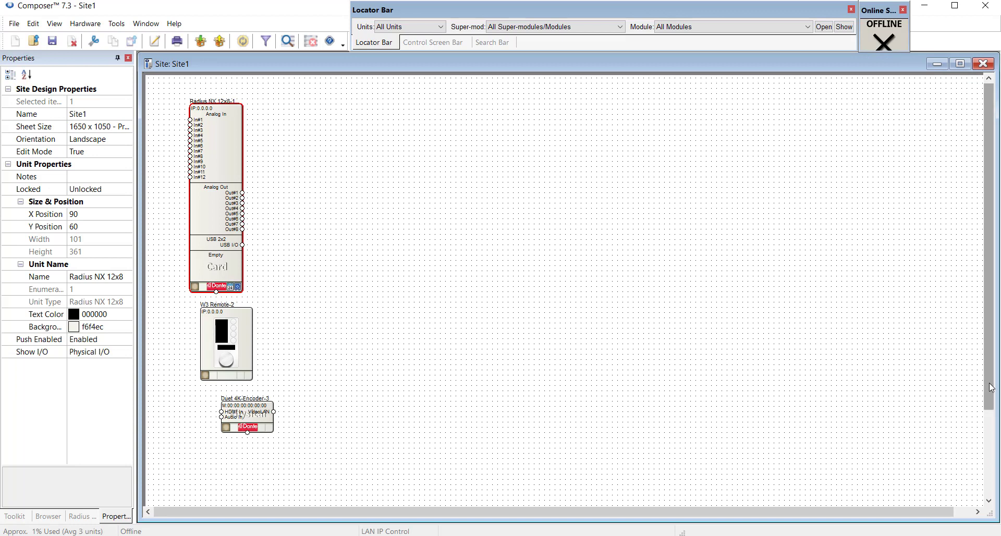
{"action": "left_click_drag", "start_coordinate": [991, 387], "coordinate": [999, 498]}
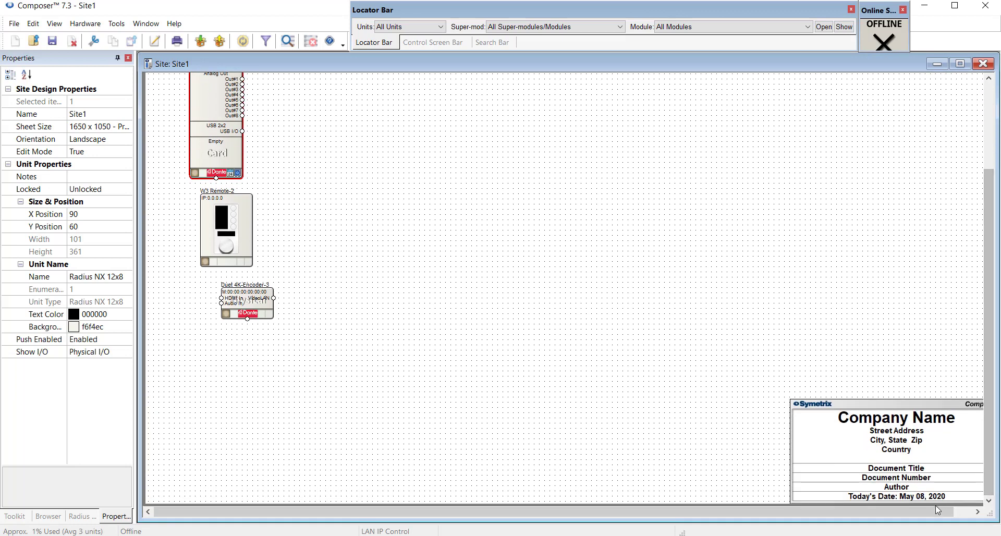
{"action": "left_click_drag", "start_coordinate": [946, 514], "coordinate": [968, 518]}
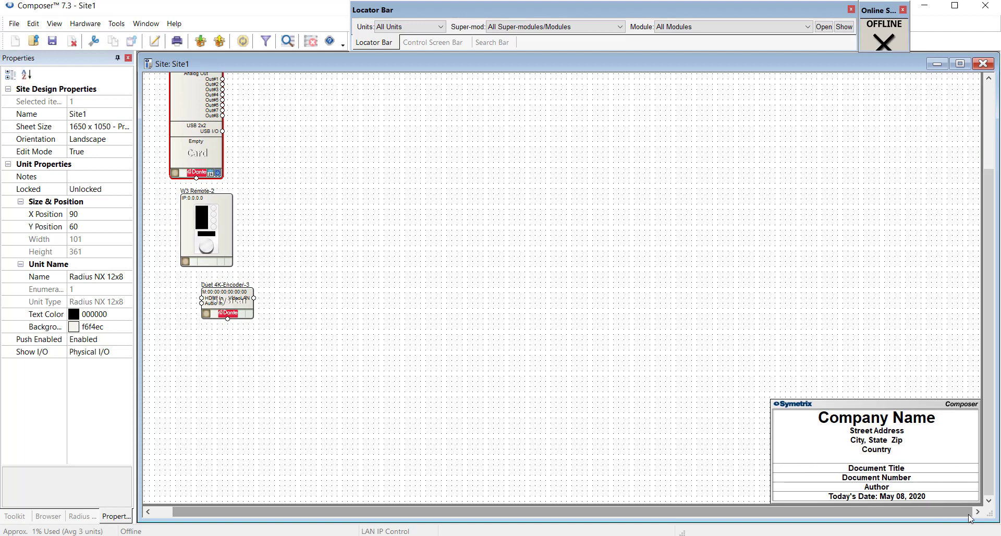
Step: Change the Site1 sheet size to the 3300 x 2100 - Print 11 x 17 200 PPI preset
{"action": "right_click", "coordinate": [610, 268]}
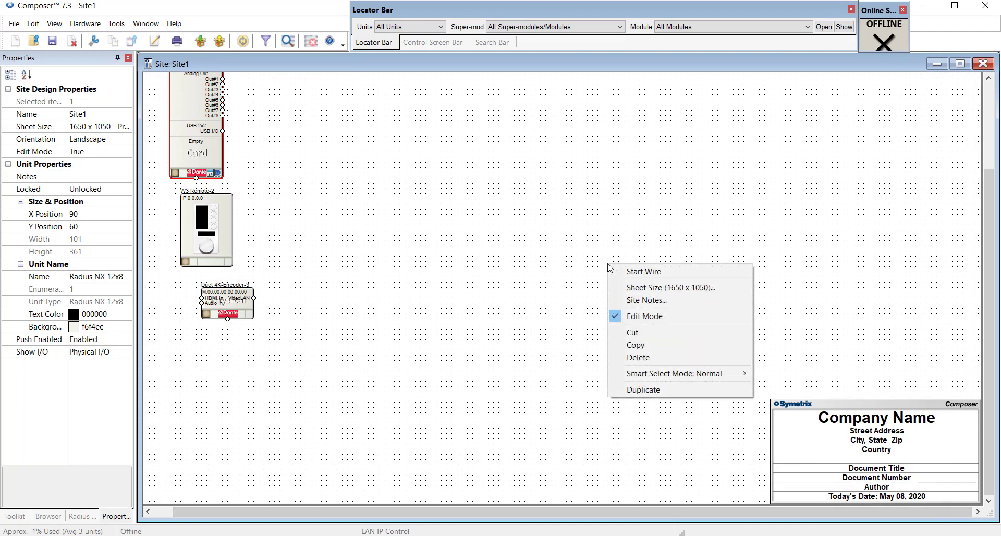
{"action": "left_click", "coordinate": [641, 292]}
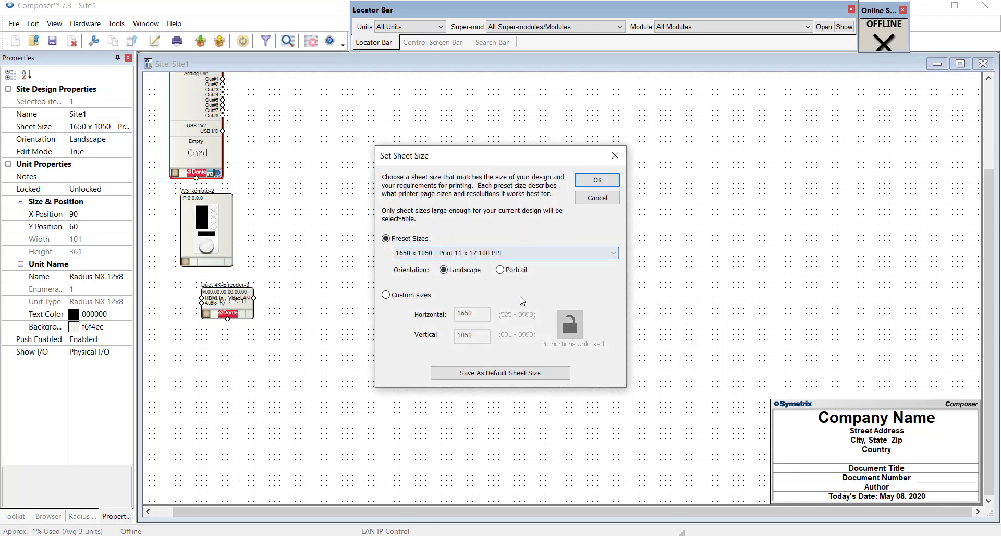
{"action": "left_click", "coordinate": [529, 255]}
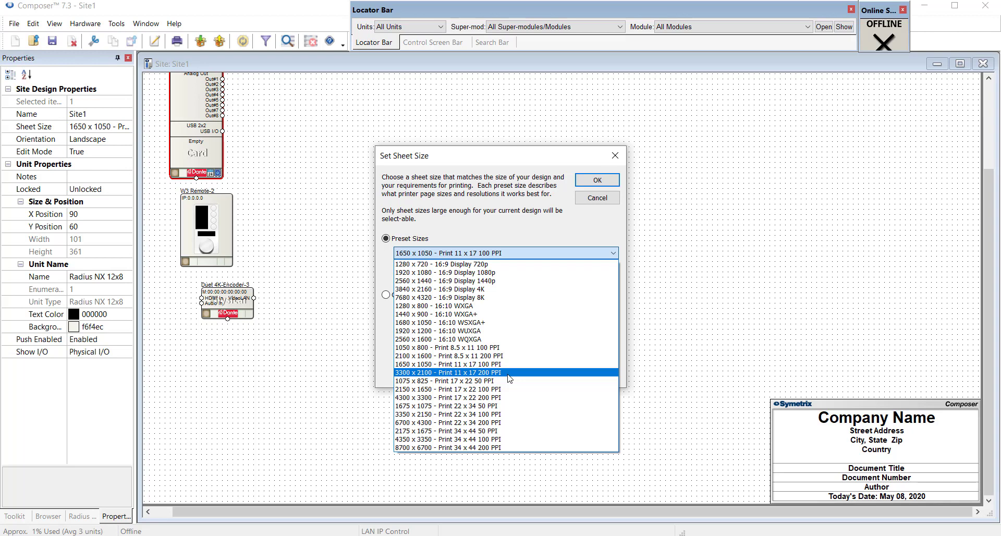
{"action": "left_click", "coordinate": [508, 374]}
{"action": "left_click", "coordinate": [580, 180]}
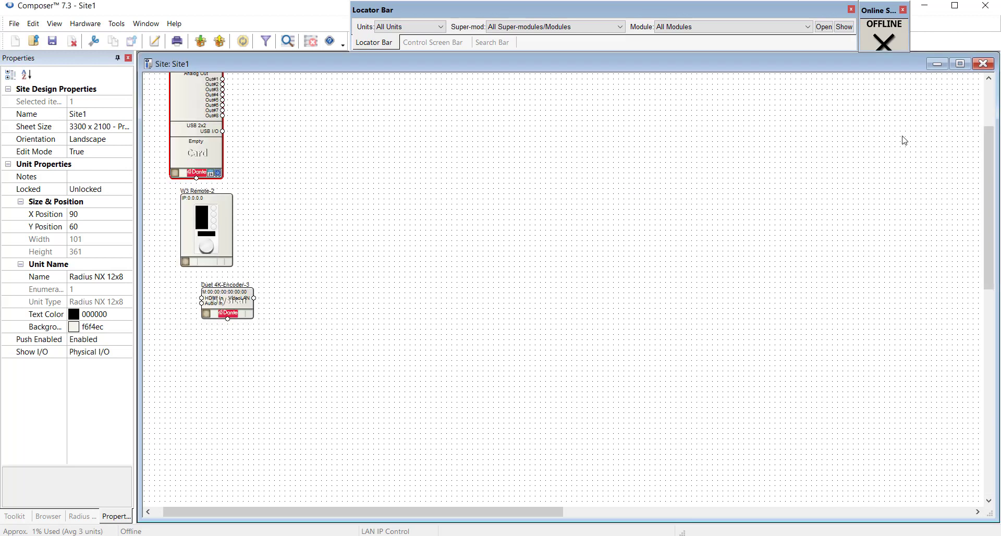
{"action": "left_click_drag", "start_coordinate": [983, 152], "coordinate": [986, 365]}
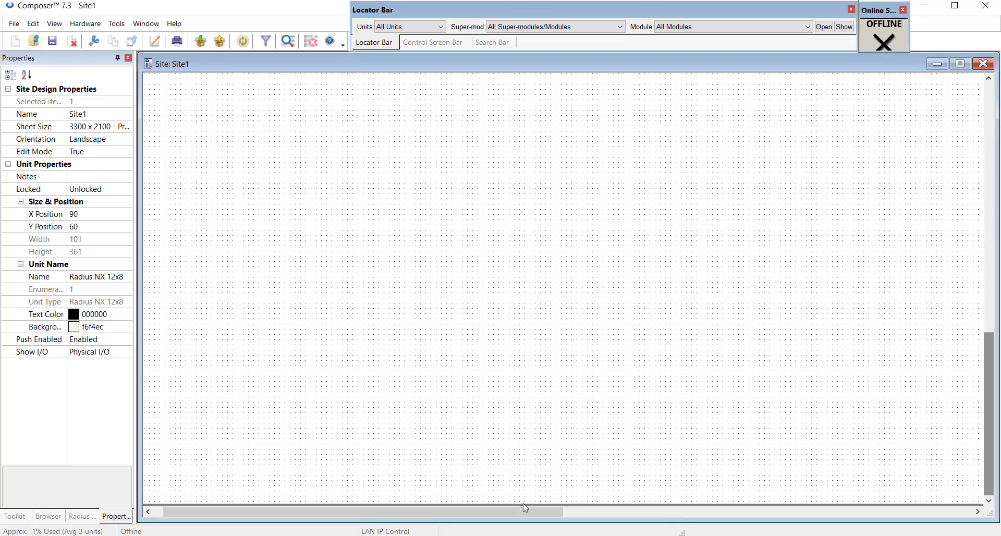
{"action": "left_click_drag", "start_coordinate": [525, 508], "coordinate": [934, 512]}
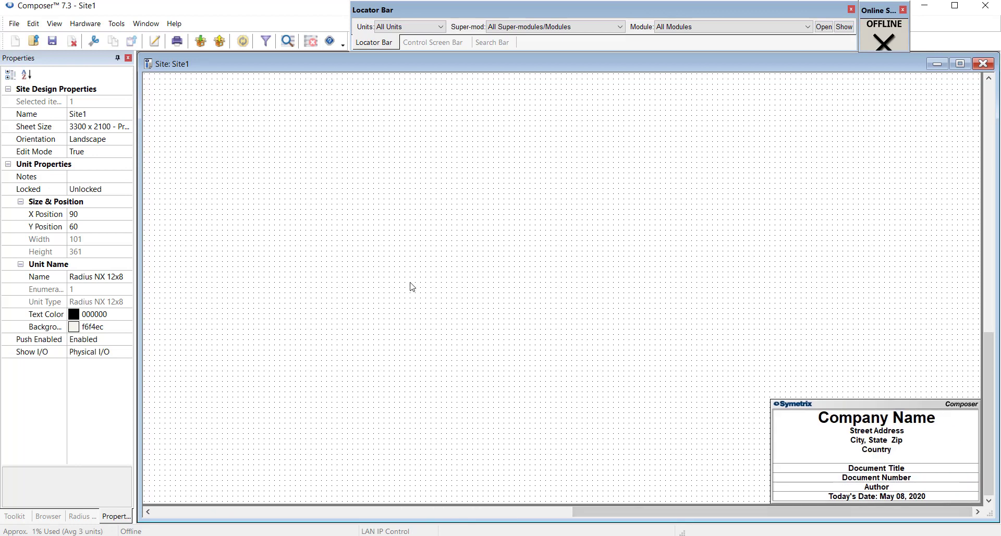
Step: Enable 'Remember control bar layout when opening application' in Tools > Application Preferences
{"action": "left_click", "coordinate": [118, 25]}
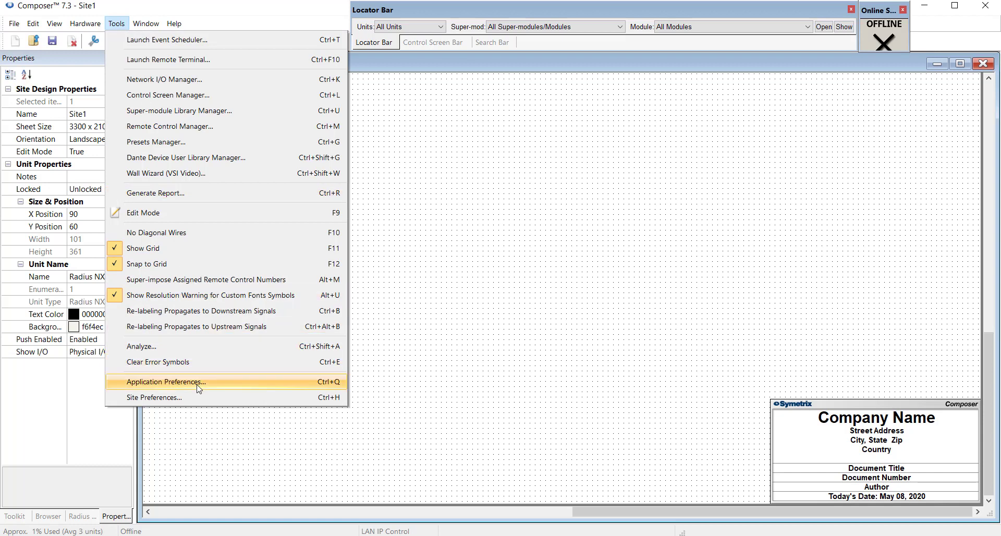
{"action": "left_click", "coordinate": [166, 382]}
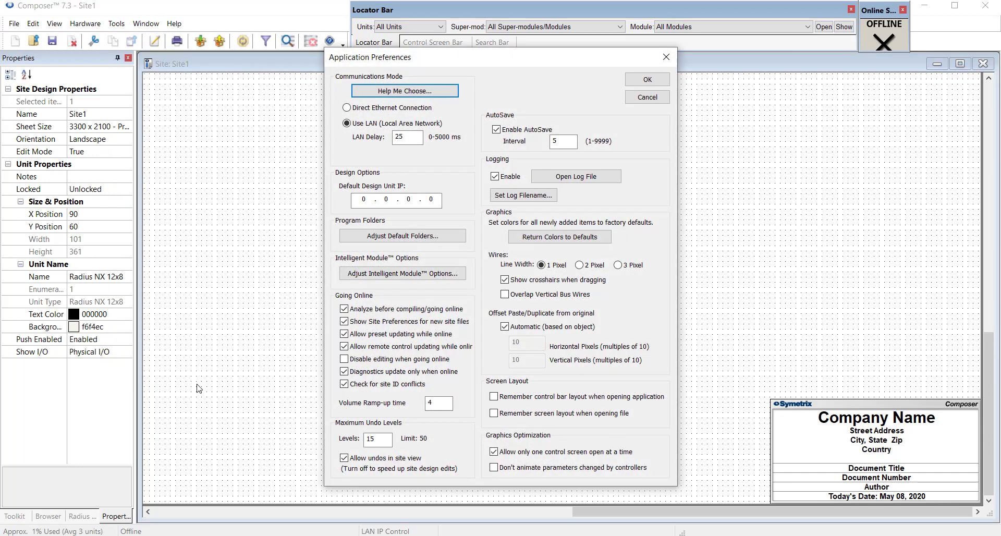
{"action": "left_click", "coordinate": [493, 397]}
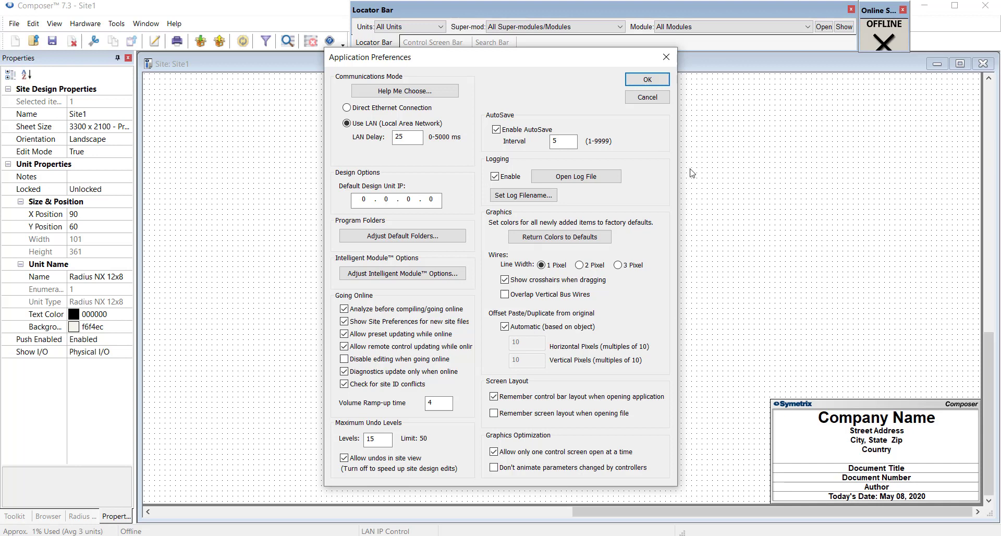
{"action": "left_click", "coordinate": [493, 398]}
{"action": "left_click", "coordinate": [662, 80]}
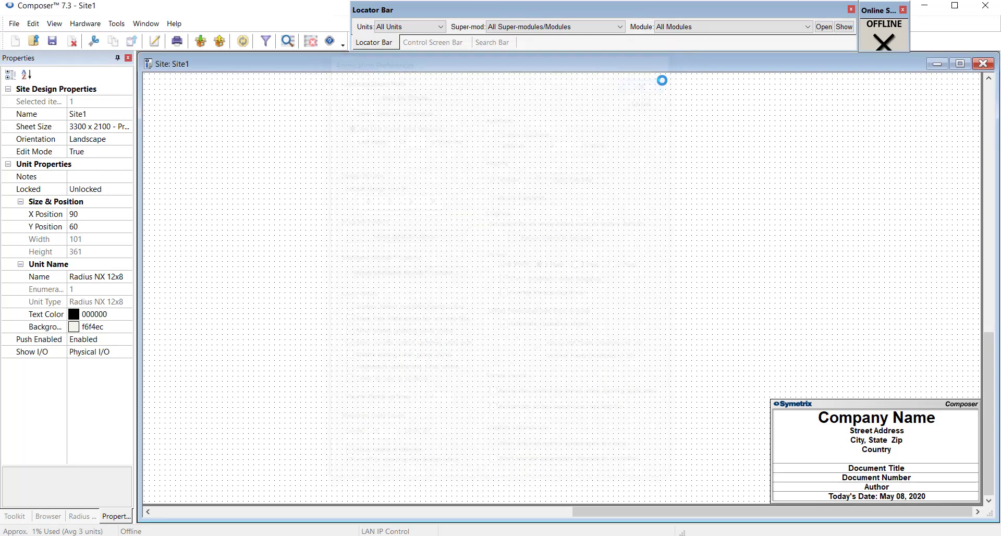